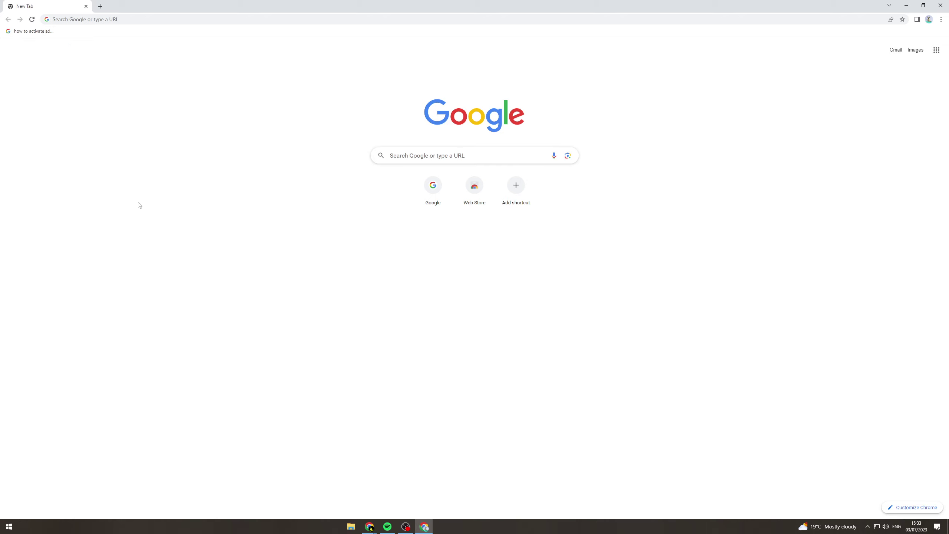
Search Google for 'ad blocker' using the earlier suggestion and look over the results.
click(211, 18)
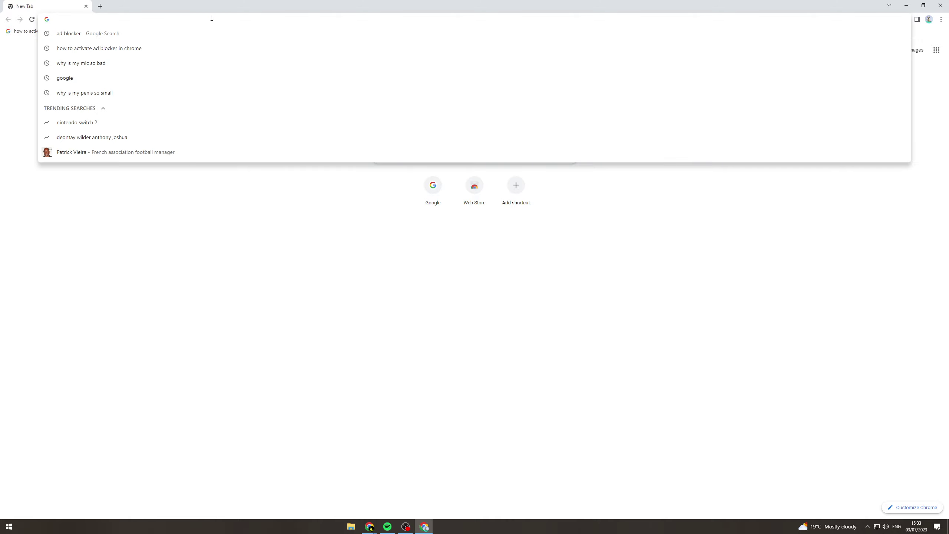
key(Down)
key(Return)
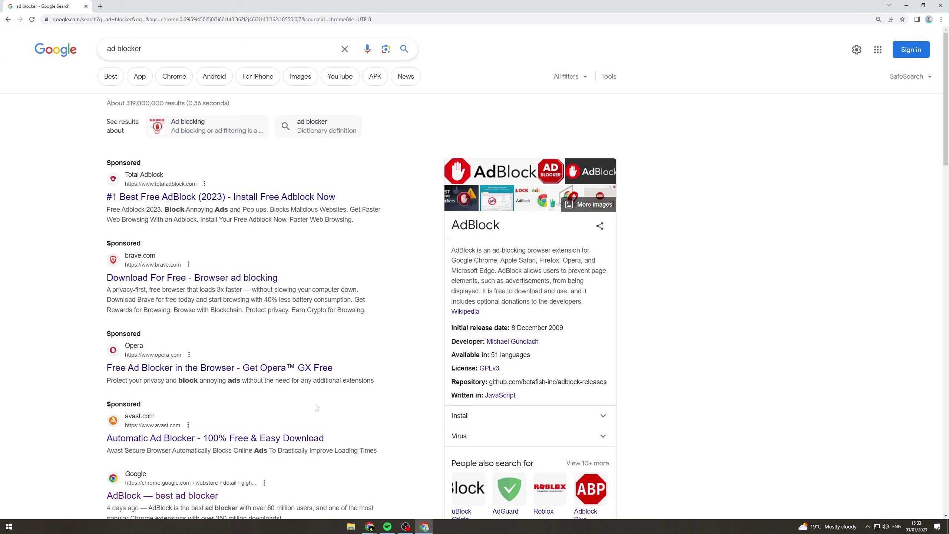
scroll(309, 412, down, 1)
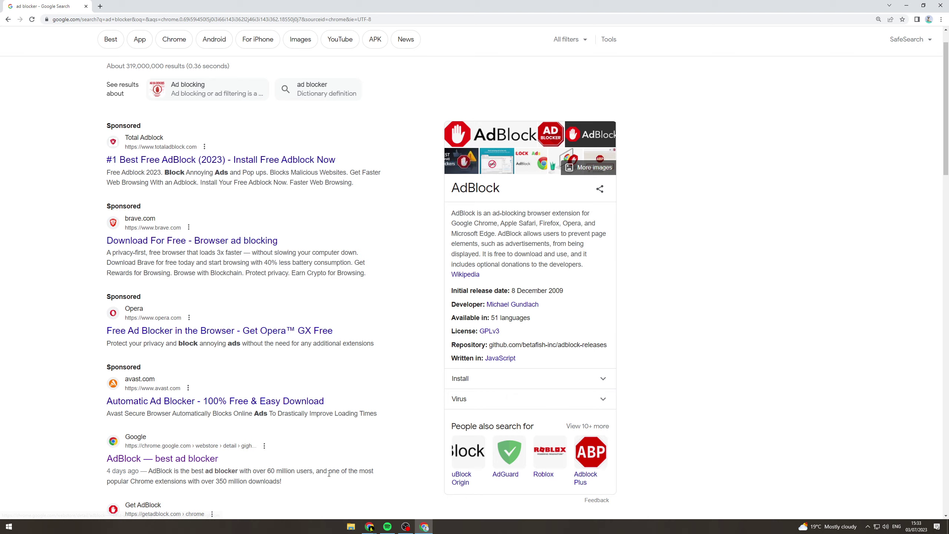
scroll(246, 126, up, 1)
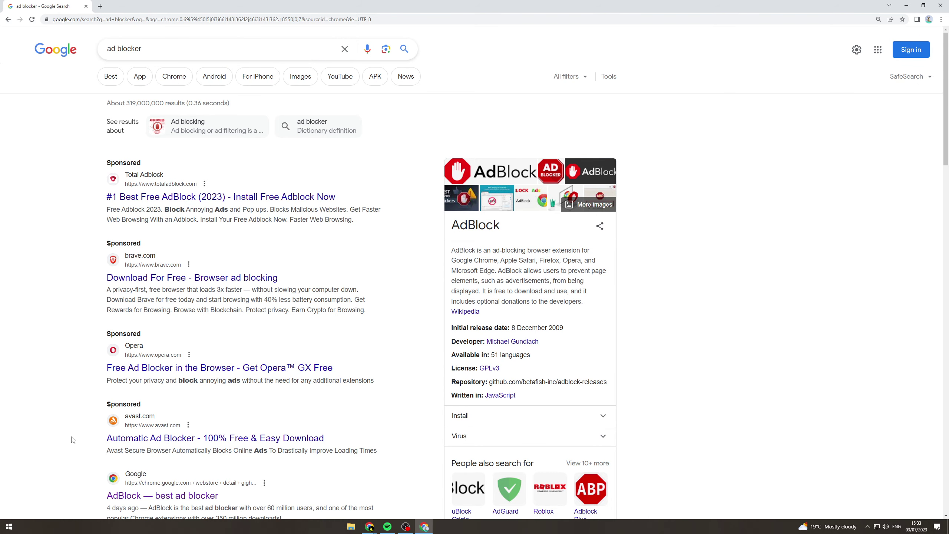
scroll(157, 325, down, 3)
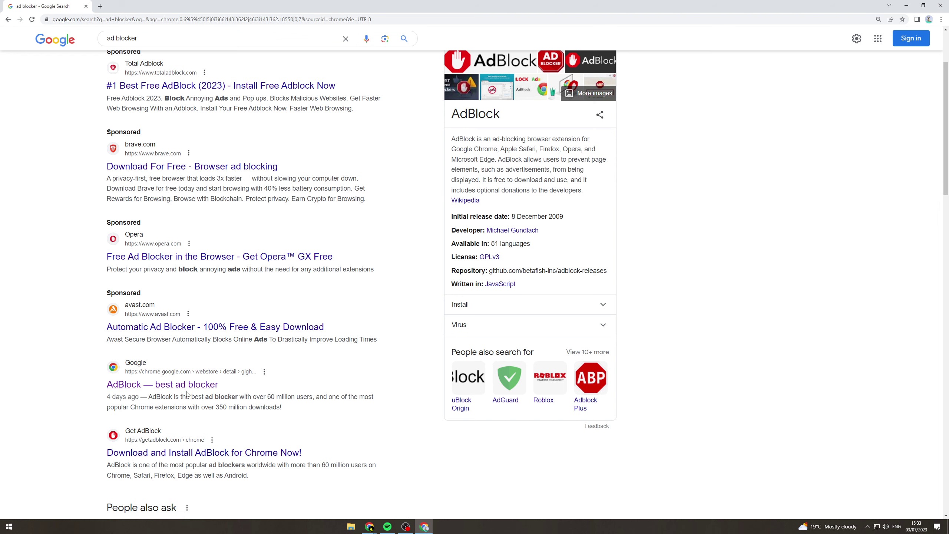
Open the 'AdBlock — best ad blocker' Web Store listing and add the extension to Chrome.
click(175, 384)
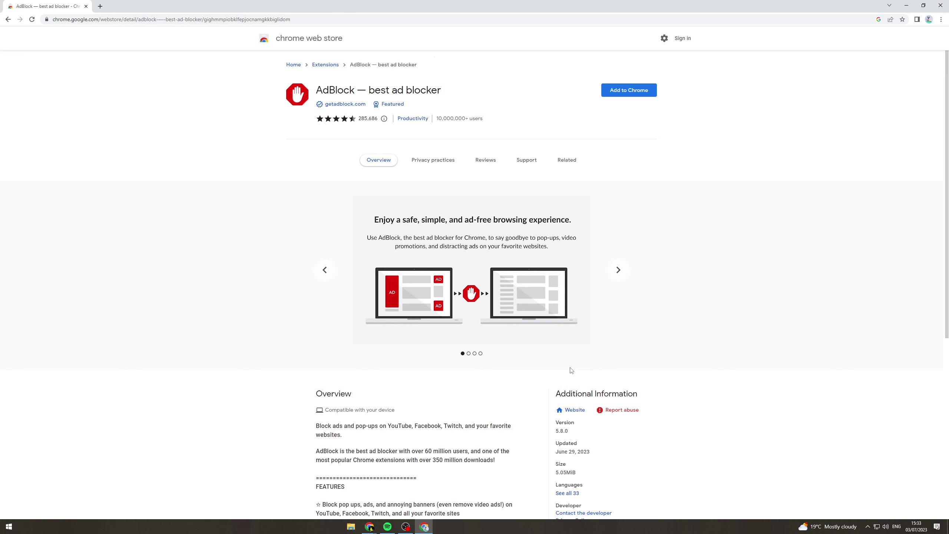
scroll(571, 370, down, 6)
scroll(571, 377, up, 3)
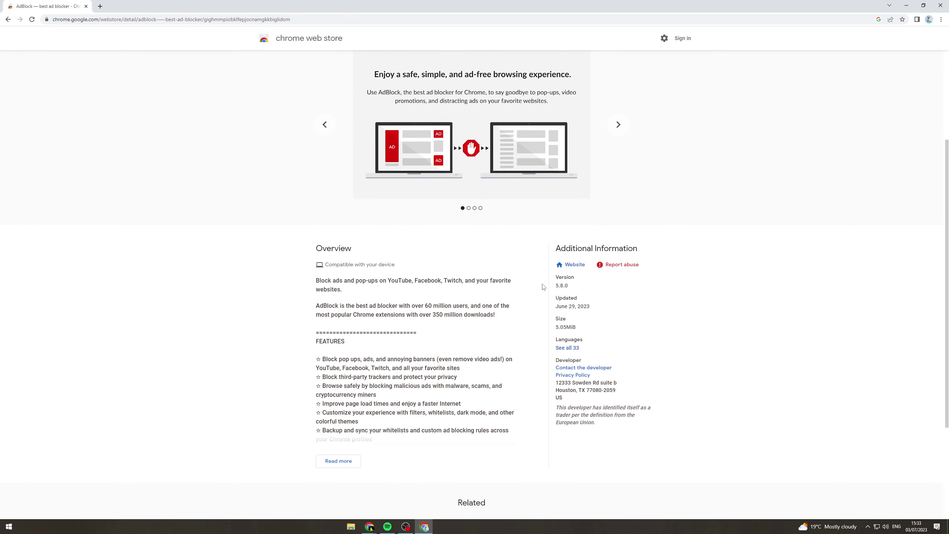
scroll(567, 306, down, 4)
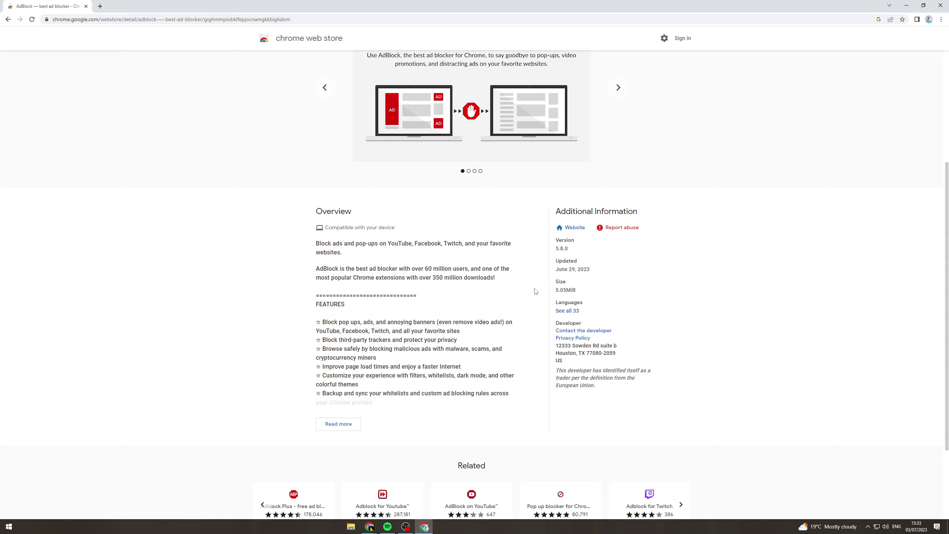
middle_click(745, 390)
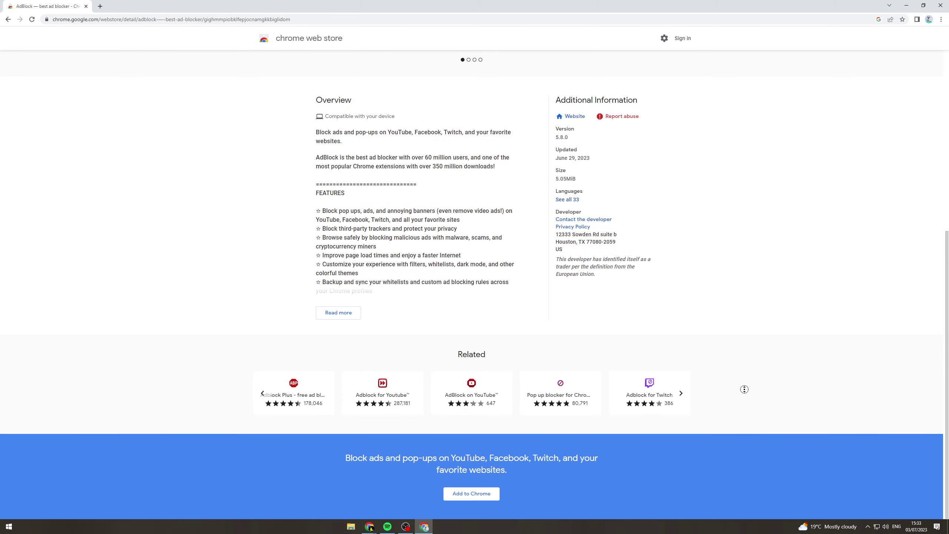
scroll(698, 292, up, 8)
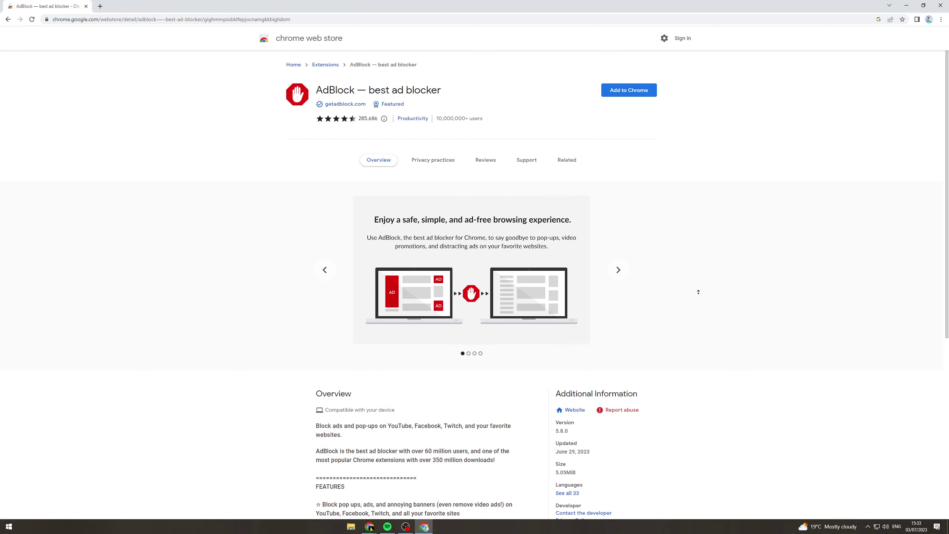
click(628, 91)
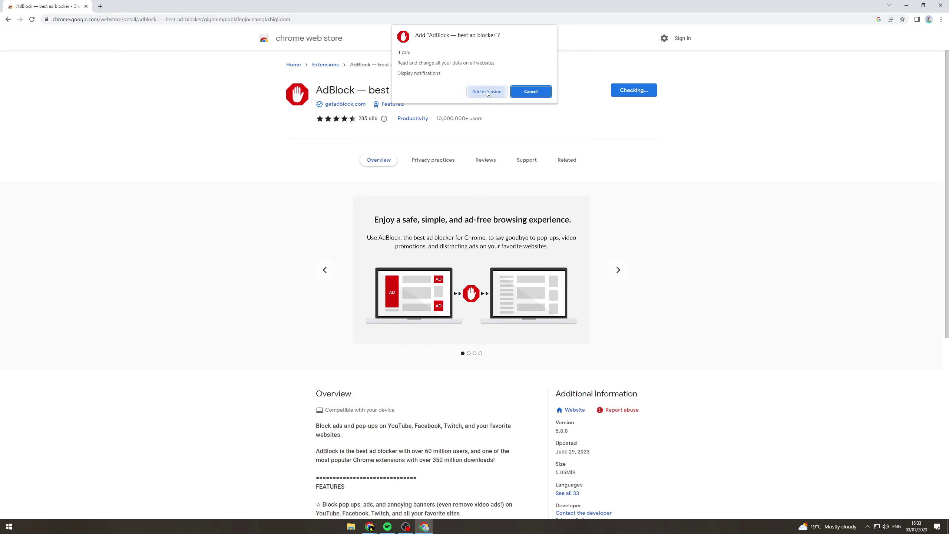
click(488, 94)
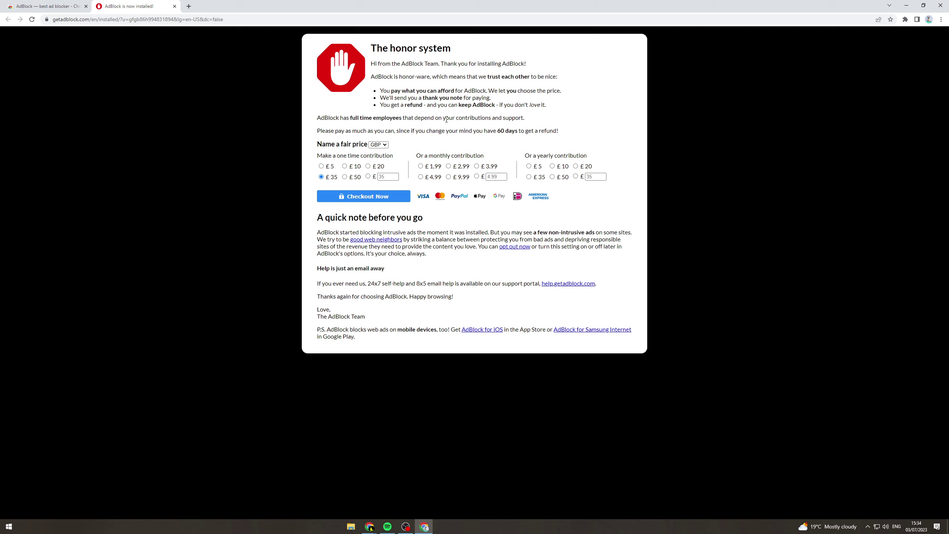
On the honor-system page, try a custom amount of 0, pick £5, then close the thank-you tab.
mouse_move(405, 118)
mouse_down()
mouse_move(456, 116)
mouse_move(414, 129)
mouse_up()
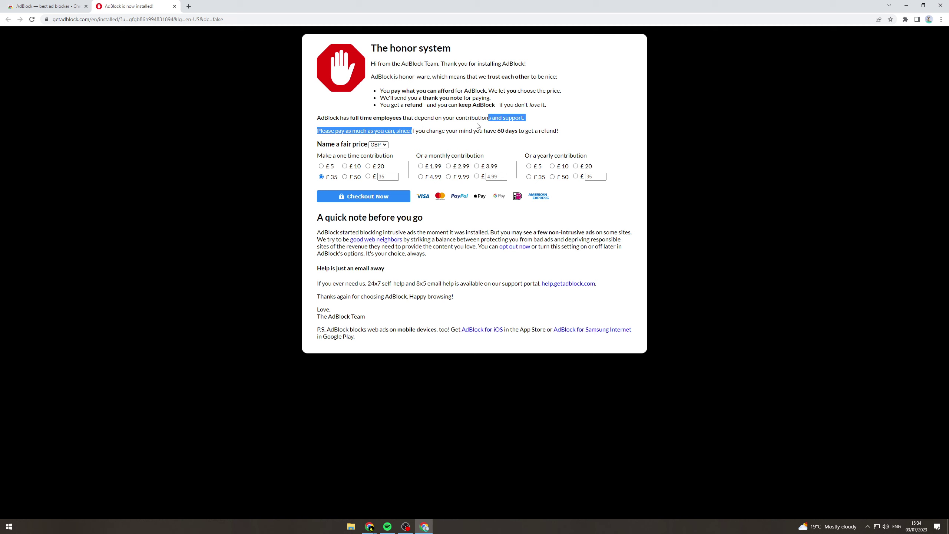
click(425, 149)
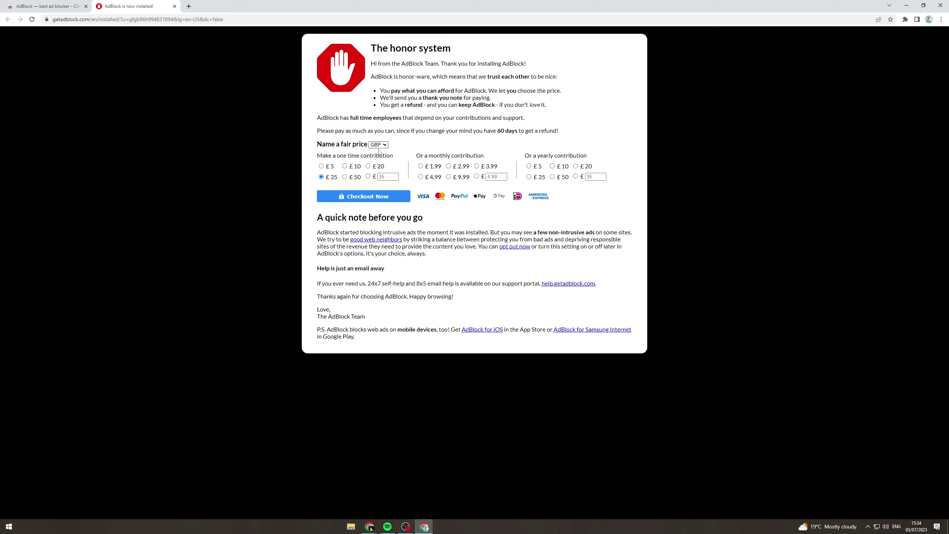
click(388, 176)
text(0)
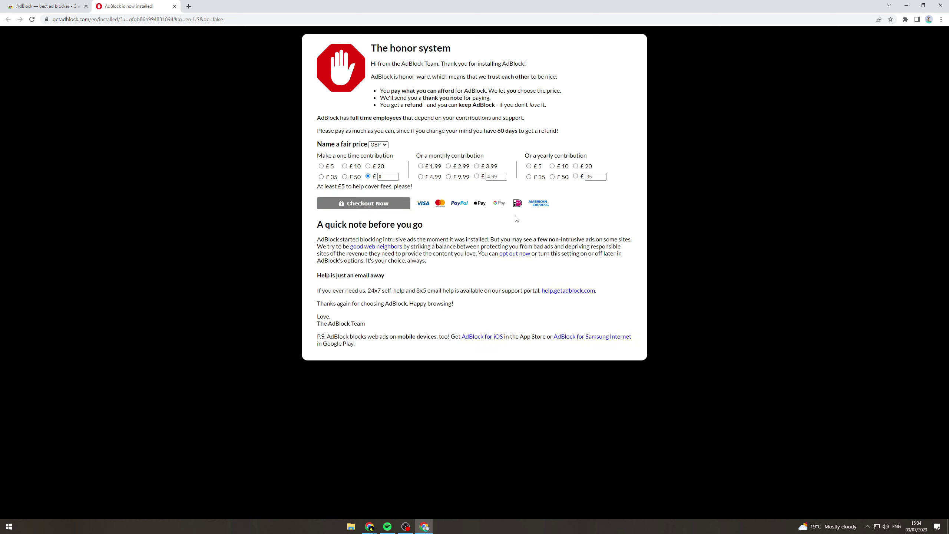
click(322, 166)
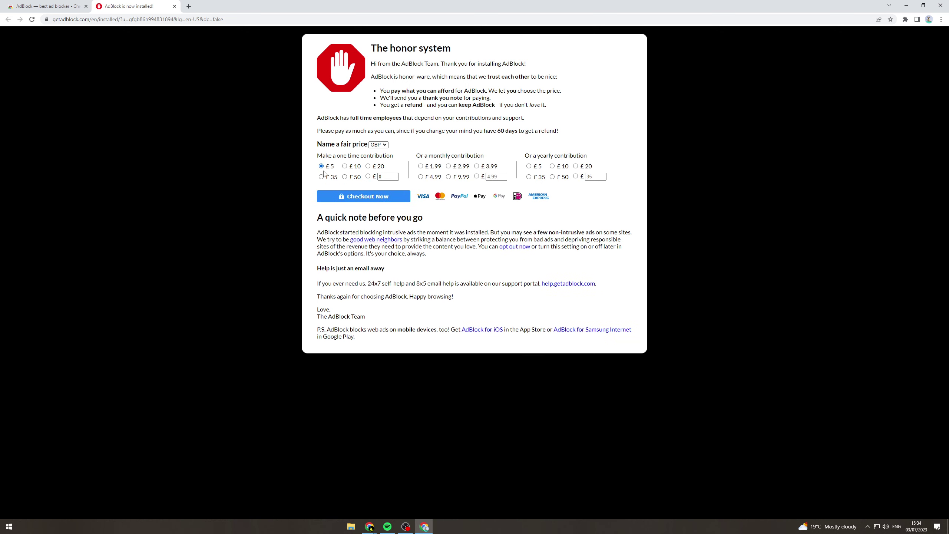
click(175, 6)
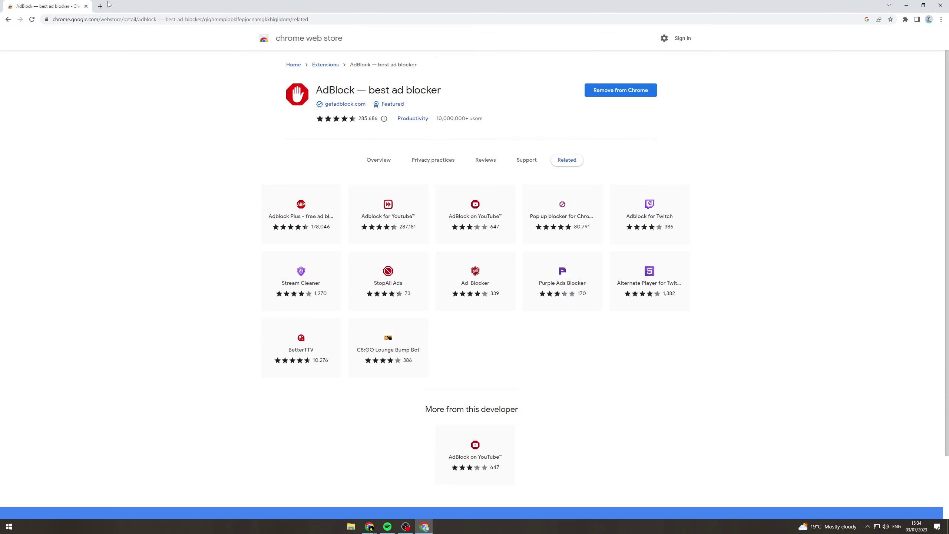
Go to google.com in a new tab.
click(99, 6)
text(goog)
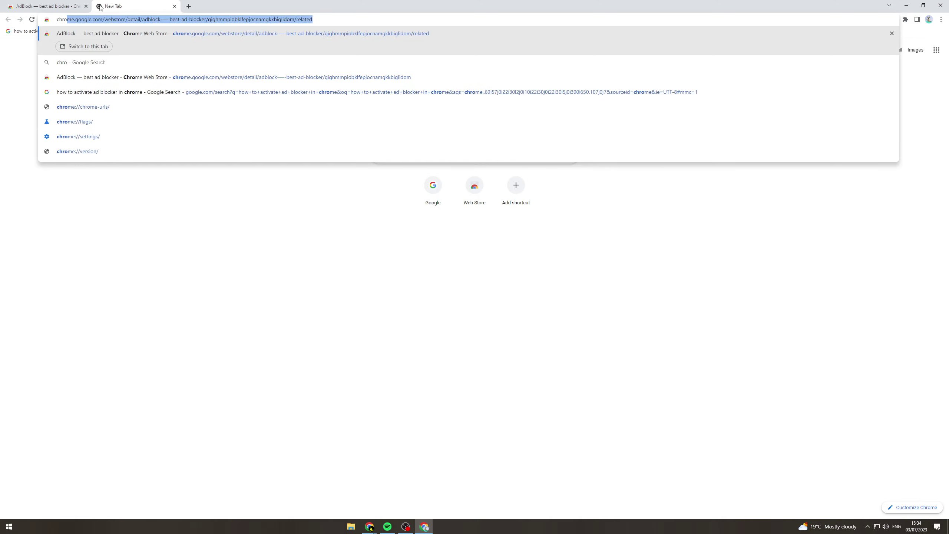
key(Return)
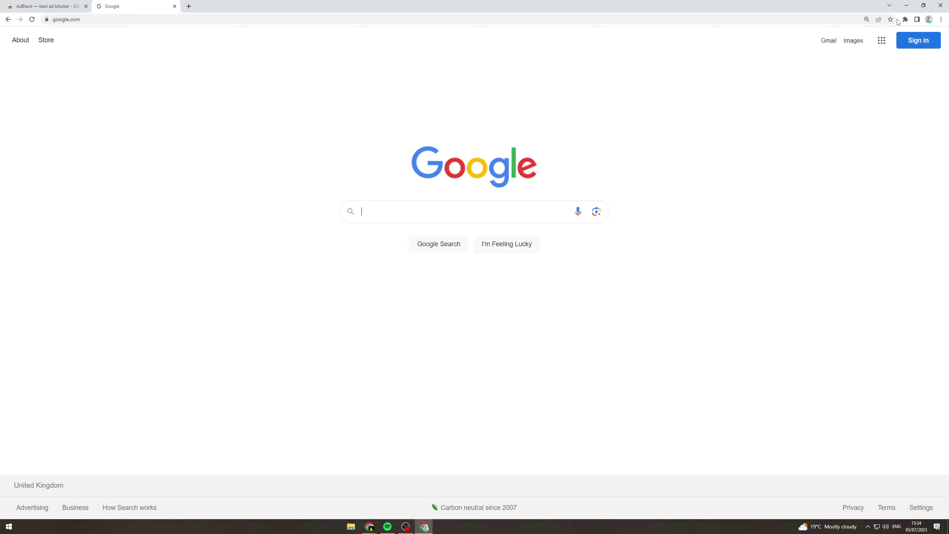
Pin AdBlock to the toolbar from the Extensions menu and check its panel.
click(904, 19)
click(888, 73)
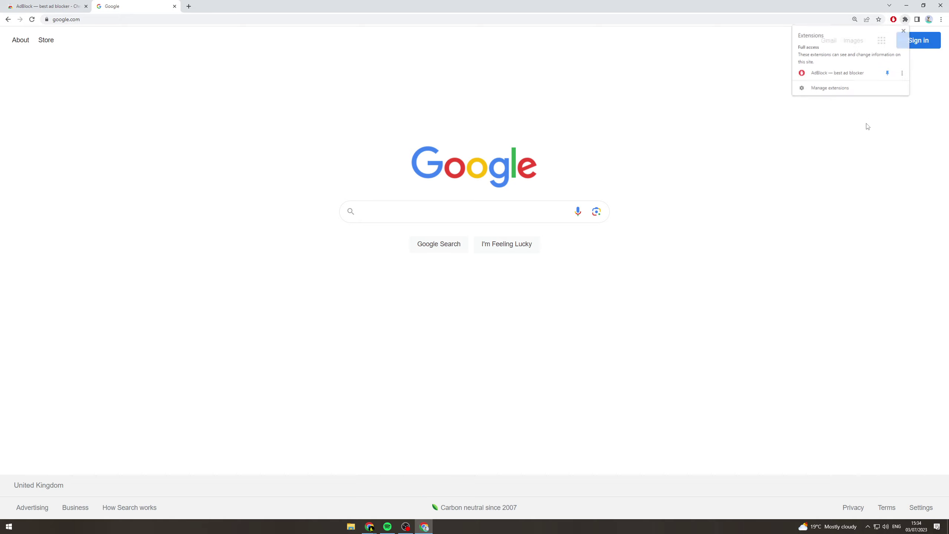
click(866, 125)
click(893, 19)
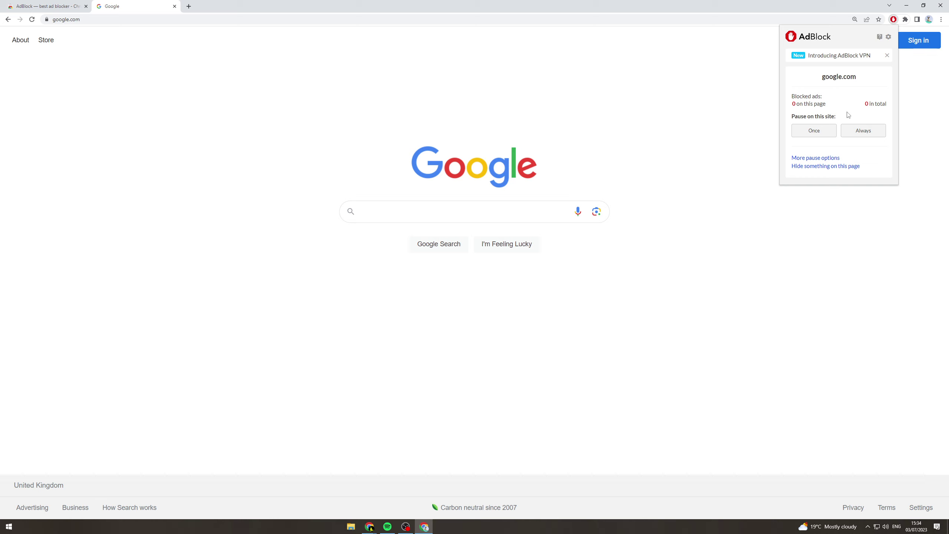
click(680, 93)
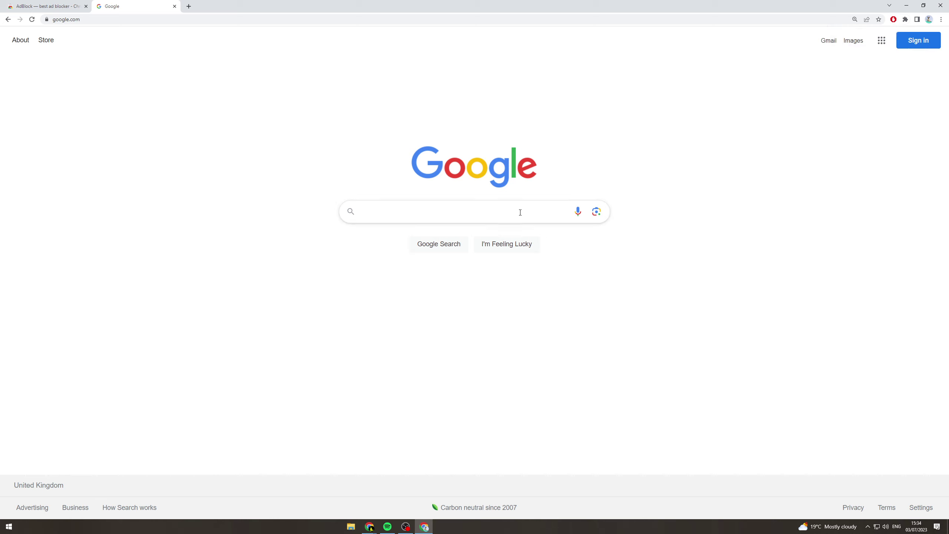
Search Google for 'vpn', open the PC Magazine VPN article and accept its privacy consent.
click(537, 212)
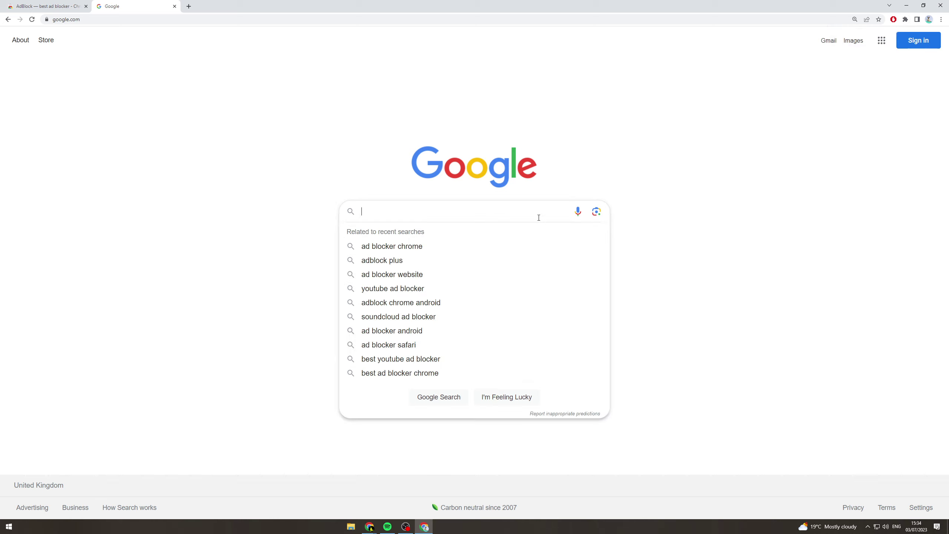
text(vpn)
key(Return)
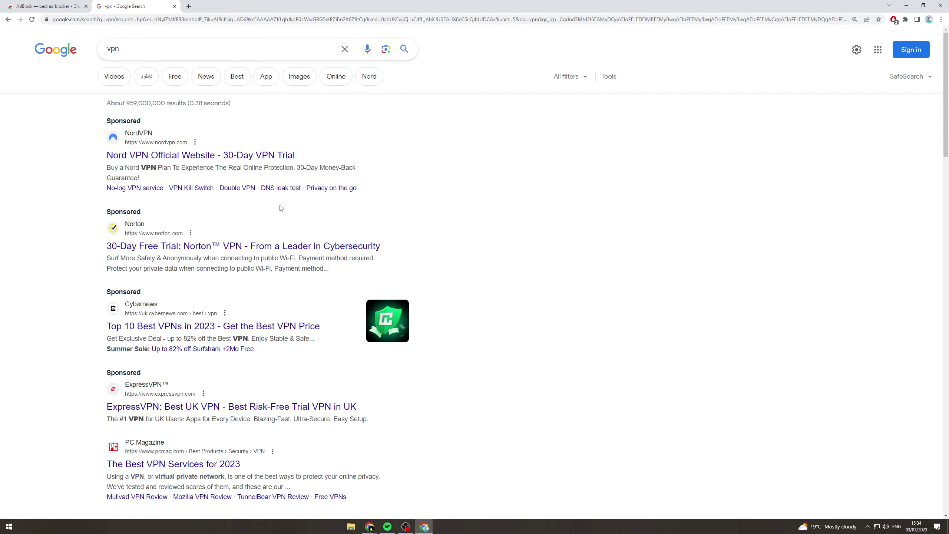
click(204, 465)
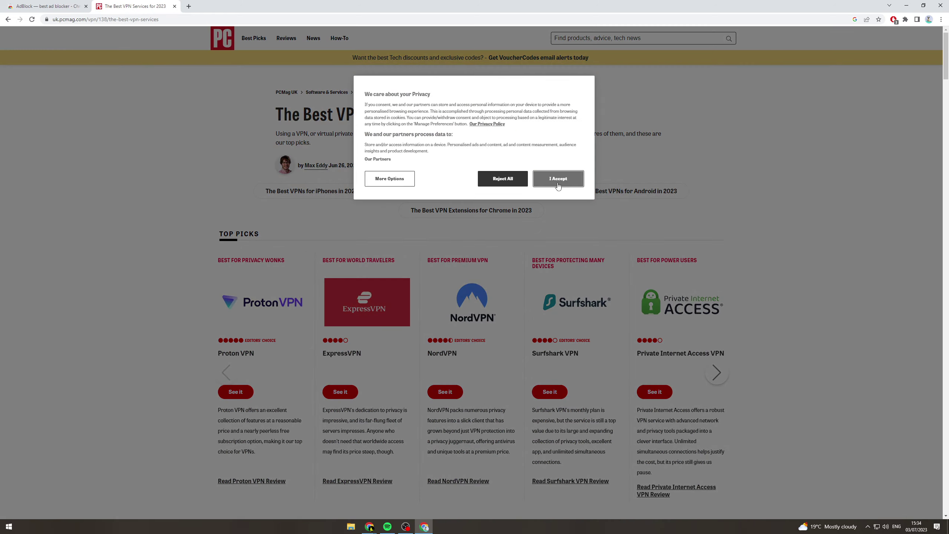
click(558, 178)
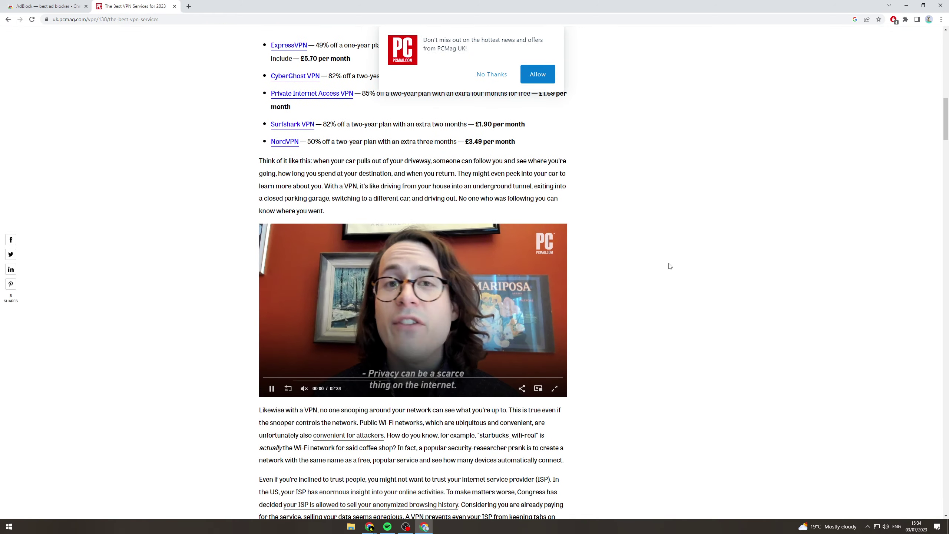
scroll(669, 266, down, 20)
key(Home)
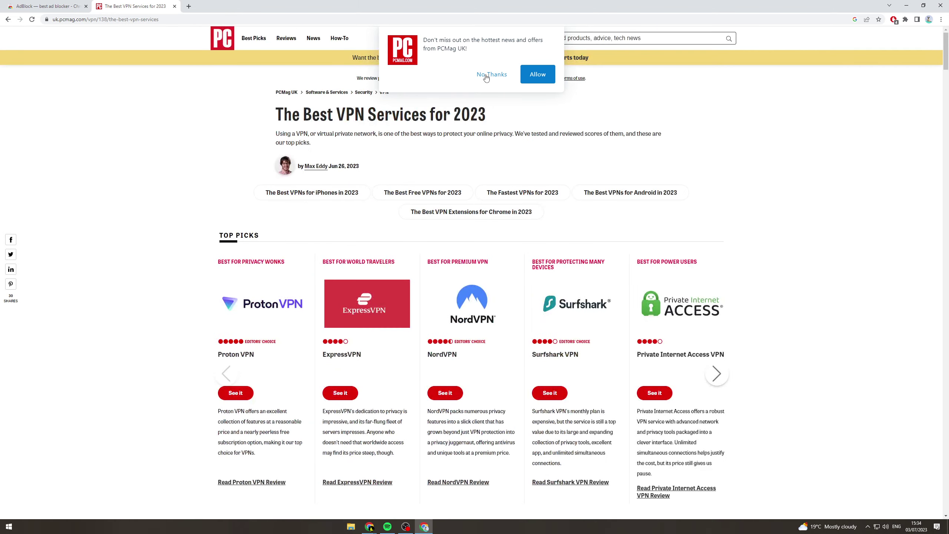
Decline the site's notification request, return to the 'vpn' results and reopen the PCMag article.
click(485, 75)
click(401, 17)
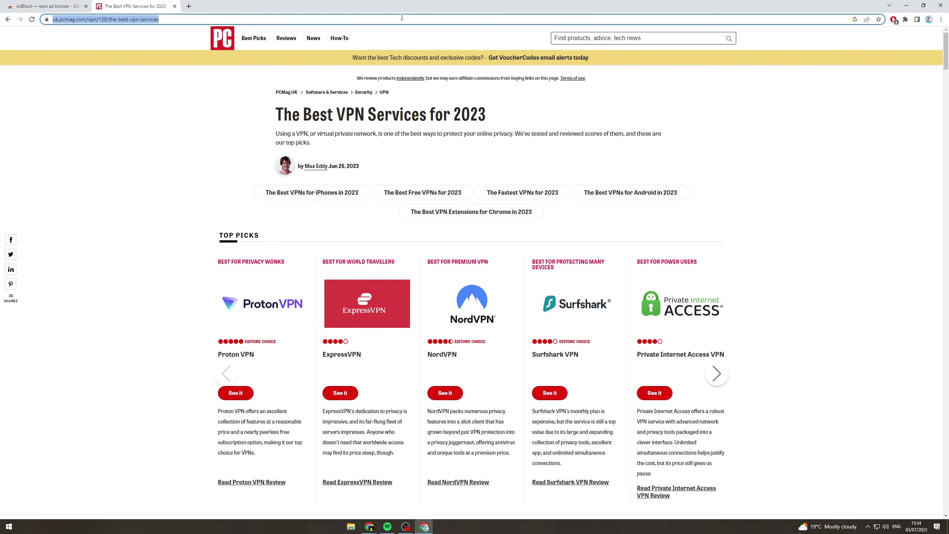
key(BackSpace)
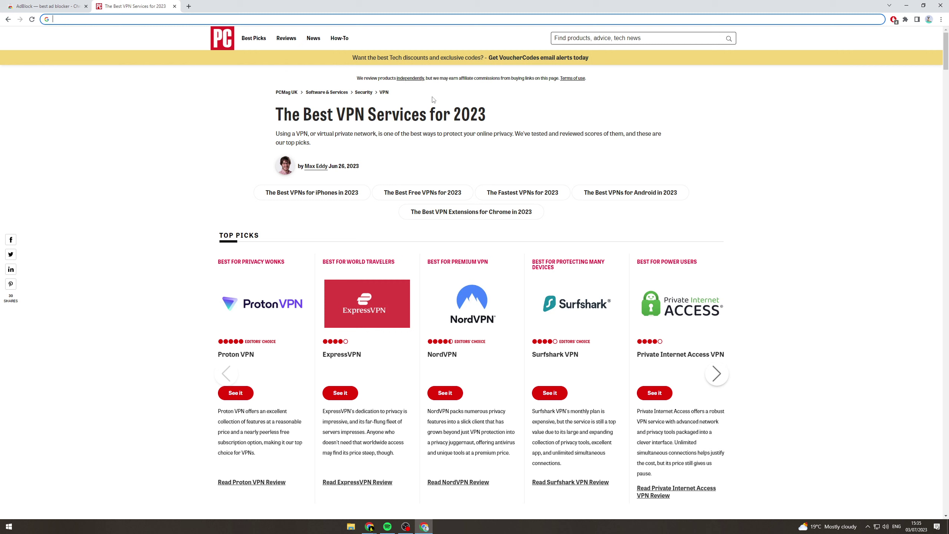
click(8, 19)
scroll(285, 284, down, 10)
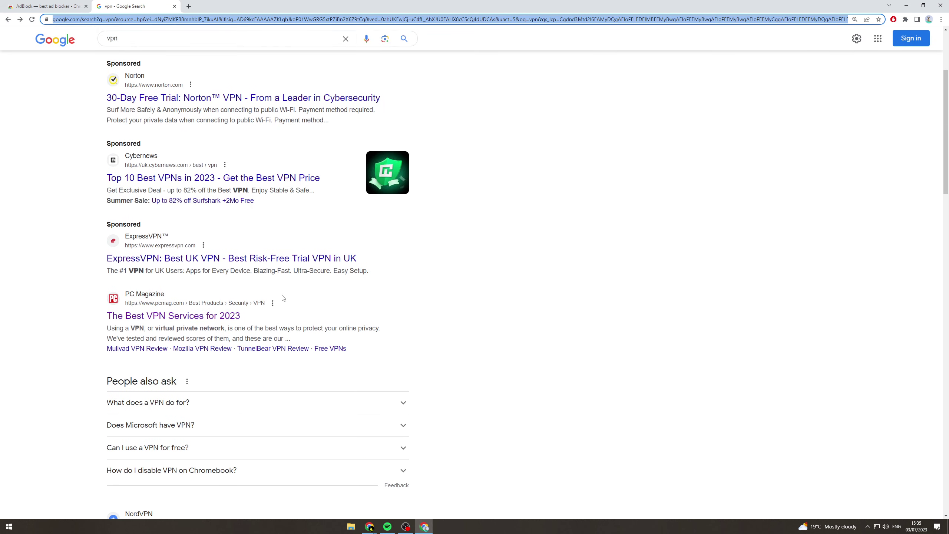
scroll(267, 316, up, 4)
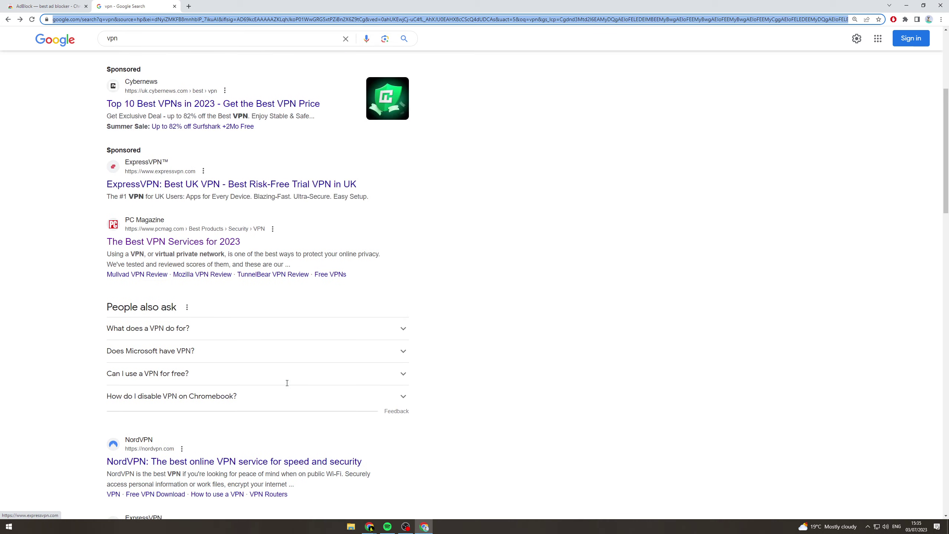
click(175, 241)
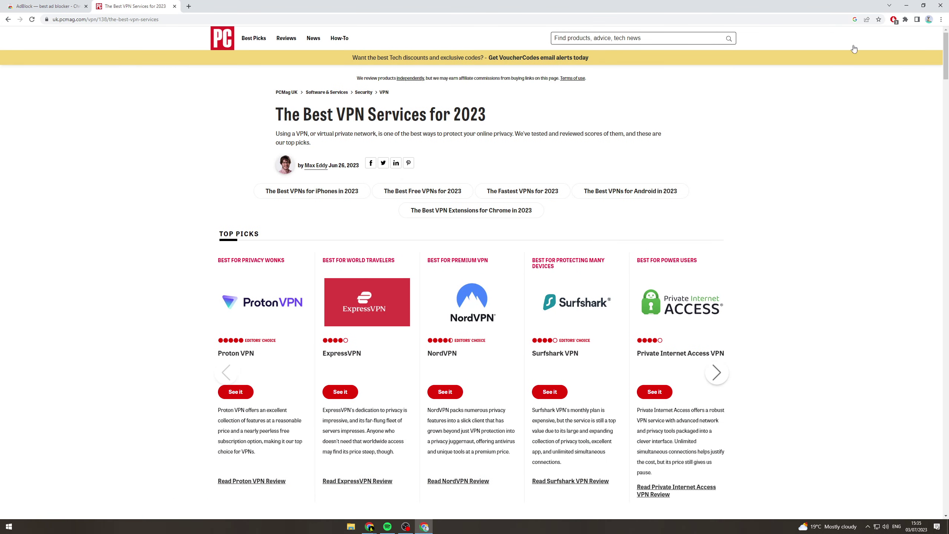
In AdBlock's panel, review the blocked-ads count and pause ad blocking on this site Once.
click(893, 19)
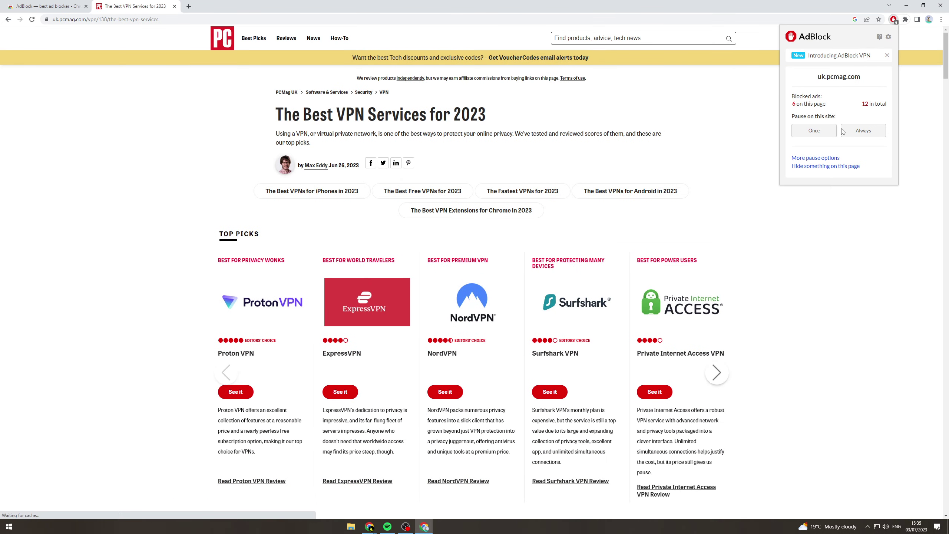
drag(792, 104, 823, 106)
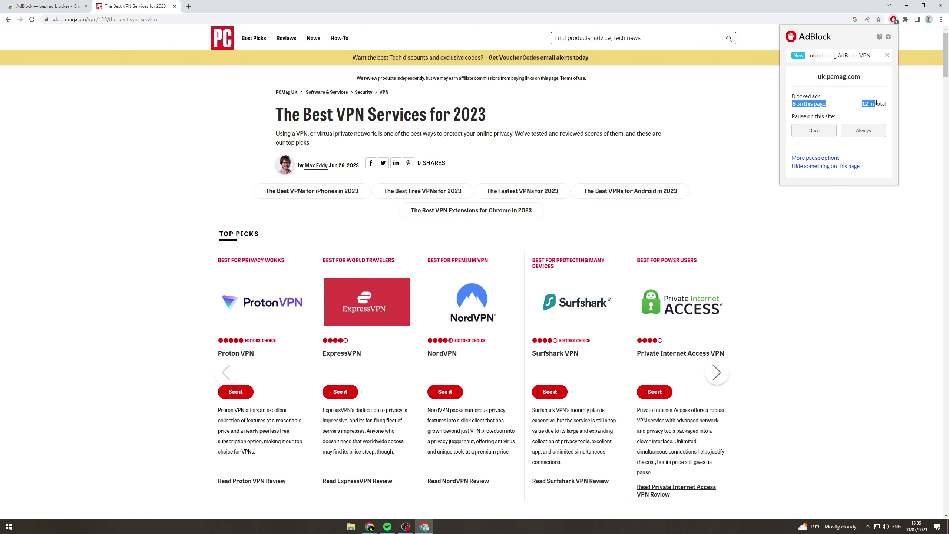
click(823, 106)
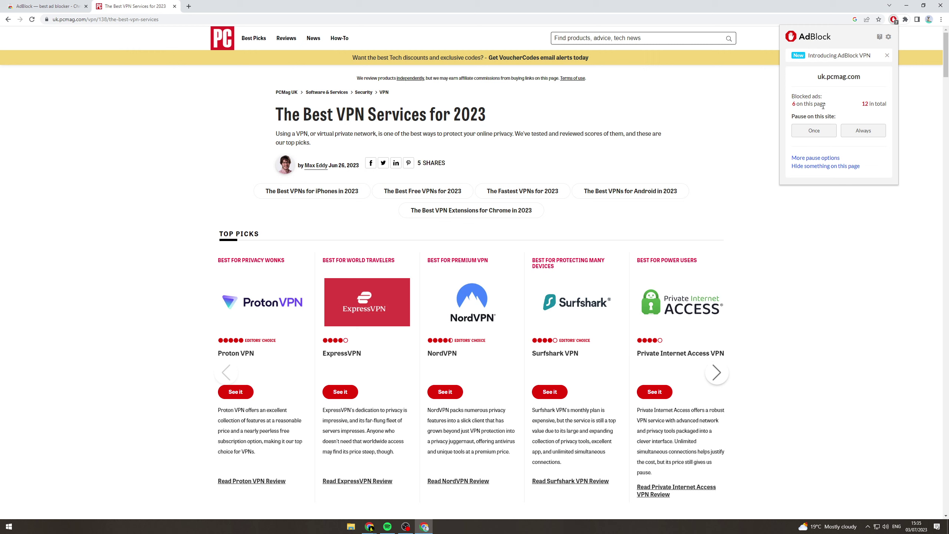
triple_click(806, 118)
click(807, 118)
click(815, 130)
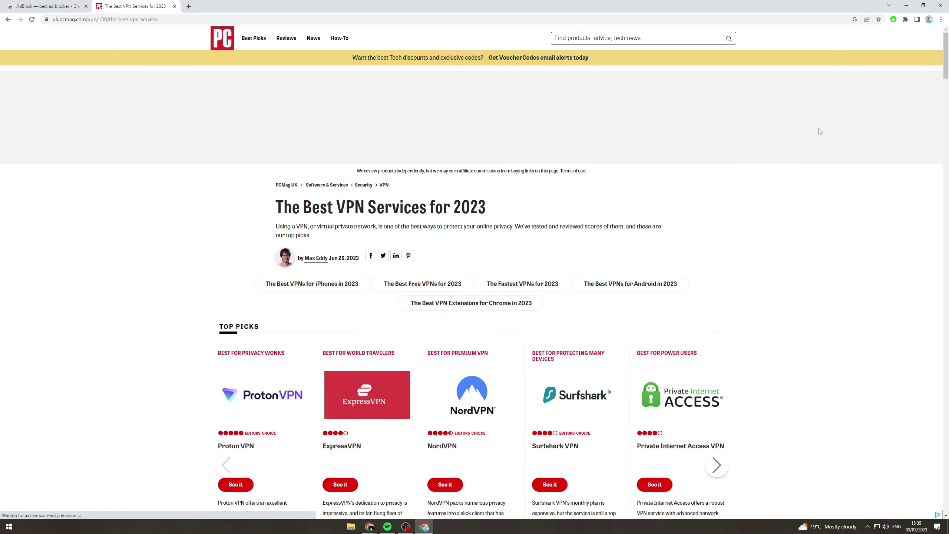
Scroll through the PCMag article to see the ad space with blocking paused.
scroll(469, 186, down, 15)
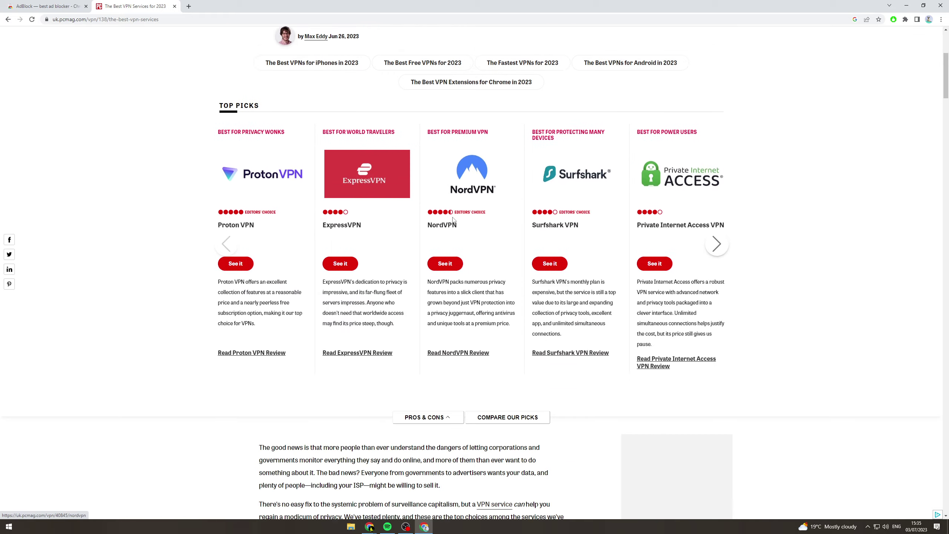
scroll(721, 49, up, 15)
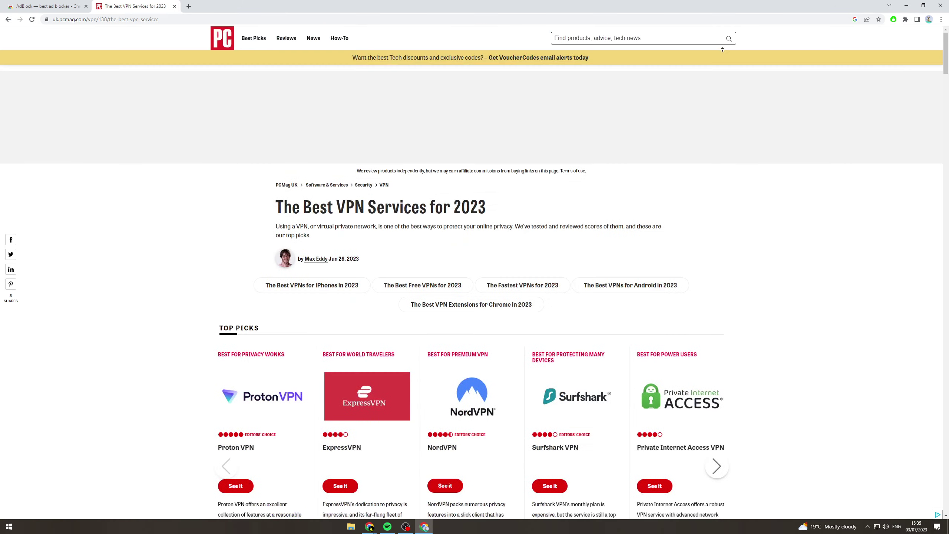
scroll(466, 128, down, 20)
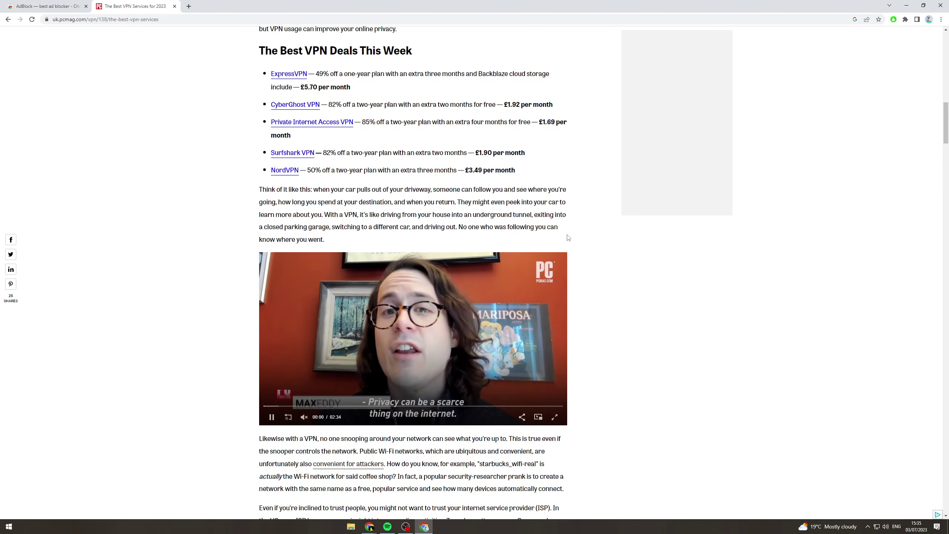
middle_click(839, 99)
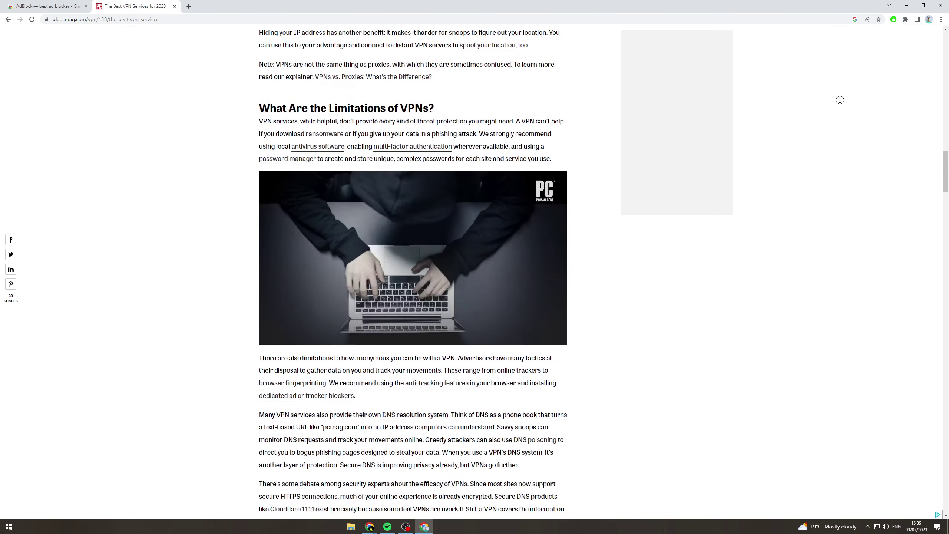
scroll(839, 99, down, 15)
middle_click(707, 252)
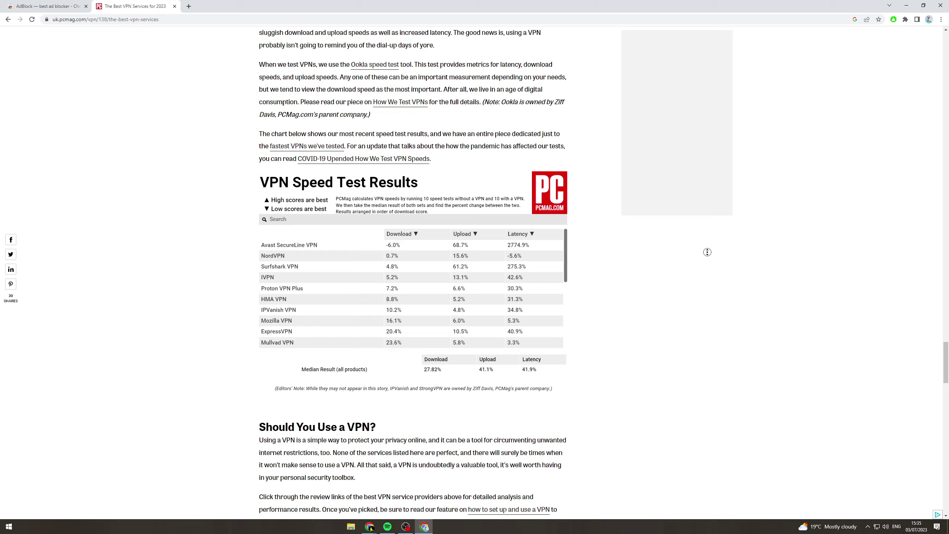
scroll(707, 59, up, 20)
middle_click(761, 49)
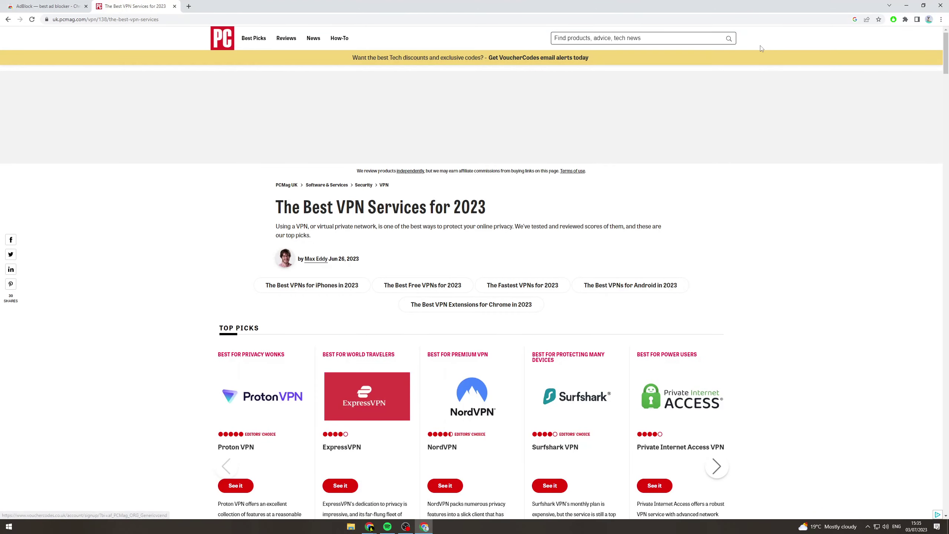
Unpause AdBlock, then open More pause options and try widening the *.pcmag.com site slider.
click(892, 19)
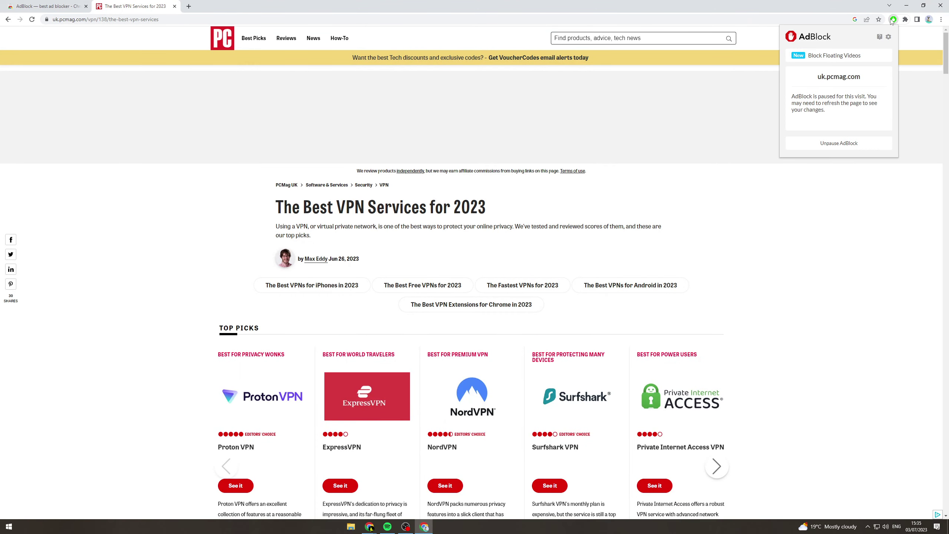
click(833, 142)
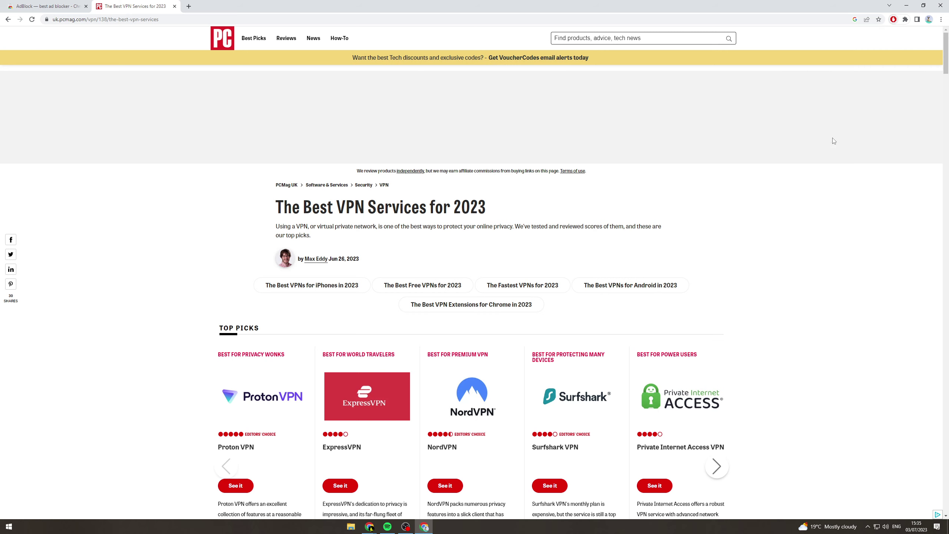
click(893, 20)
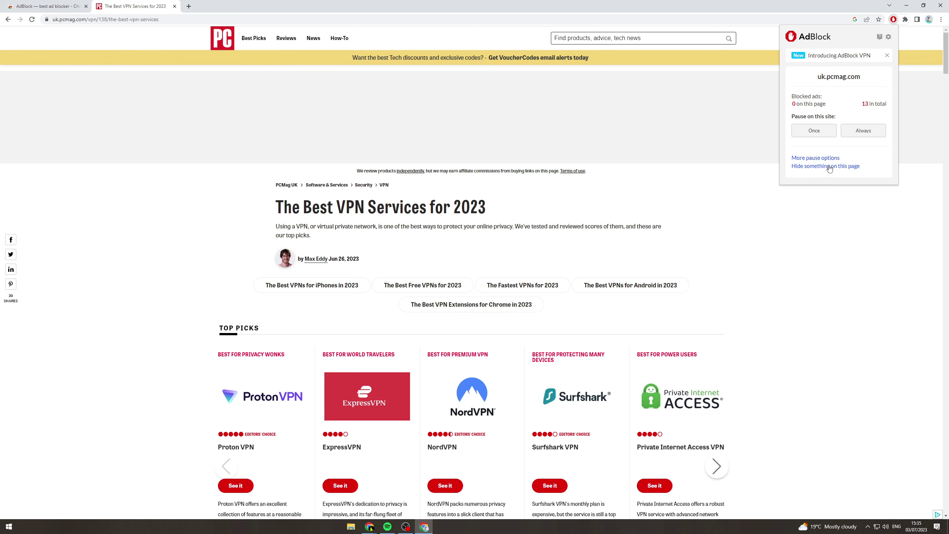
click(819, 159)
drag(102, 61, 709, 159)
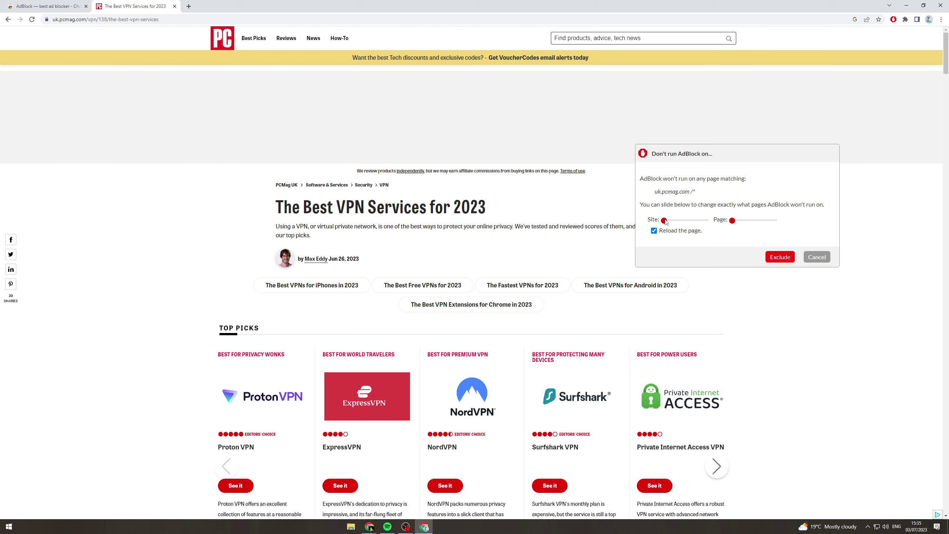
drag(664, 221, 643, 215)
Cancel the exclusion dialog and start AdBlock's 'Hide something on this page' picker.
click(816, 257)
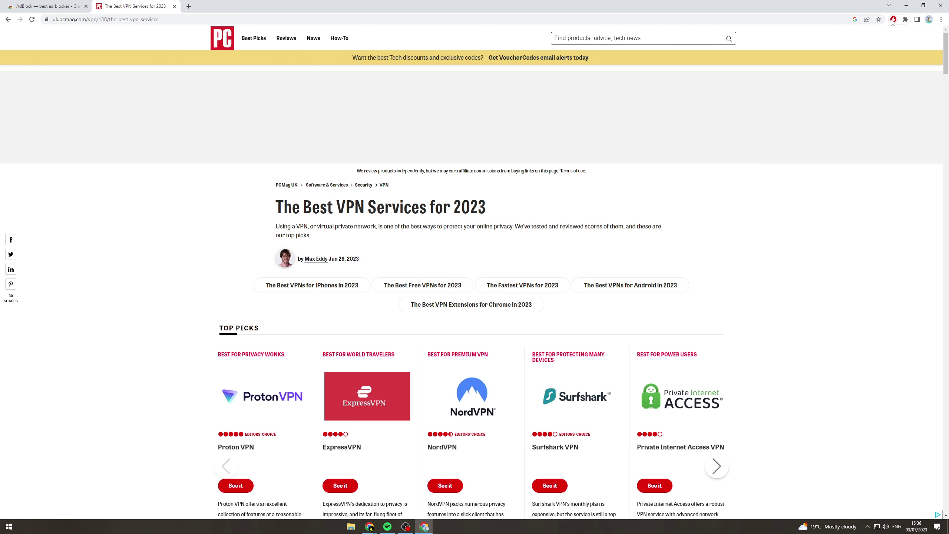
click(893, 19)
click(830, 166)
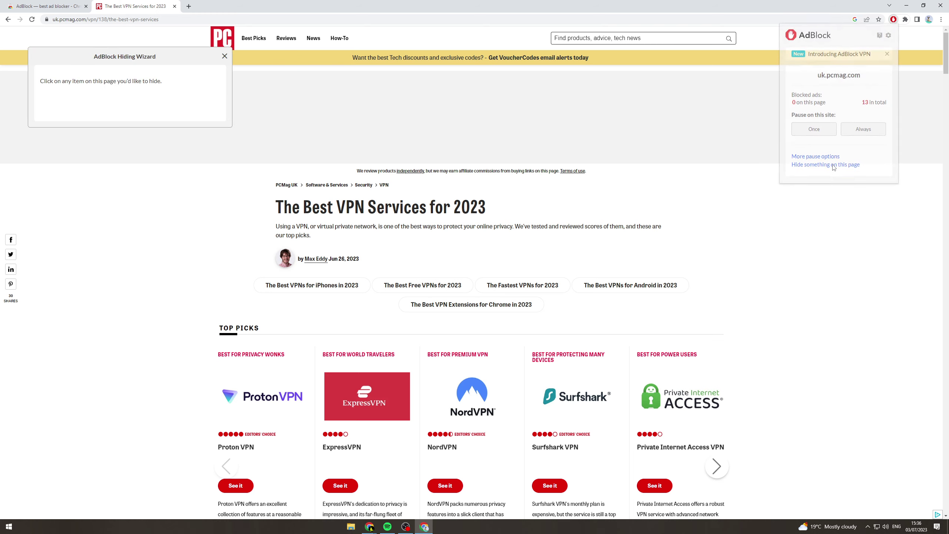
scroll(459, 198, down, 15)
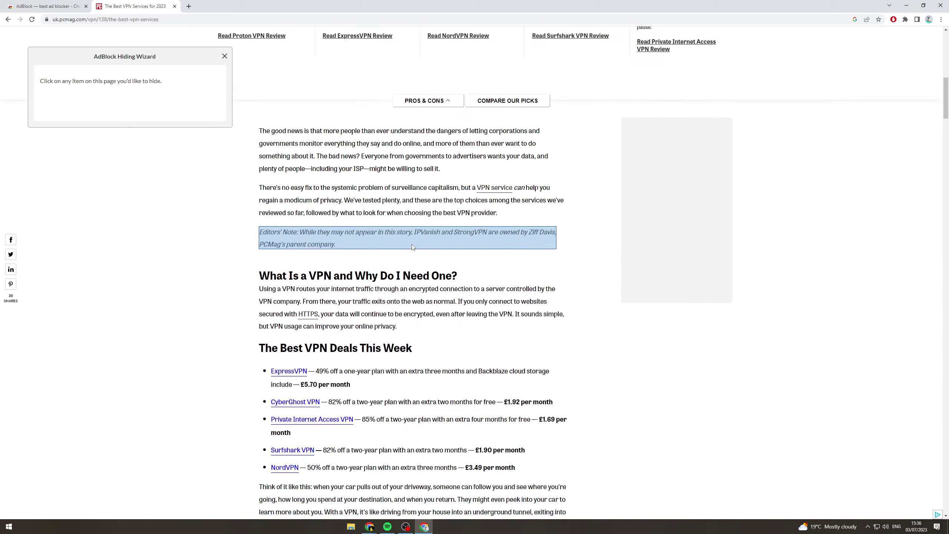
scroll(487, 320, down, 10)
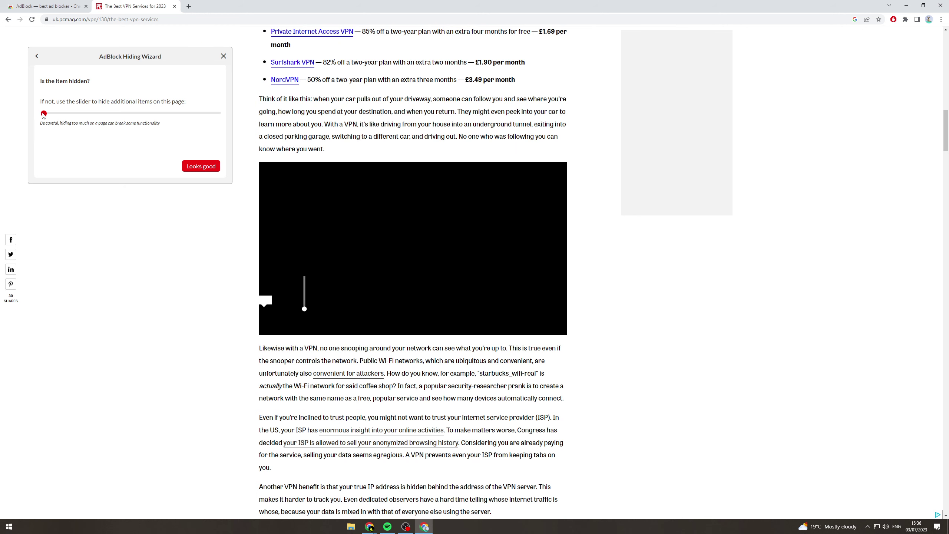
Select the embedded video, confirm it looks good, and keep it hidden permanently.
drag(45, 114, 108, 122)
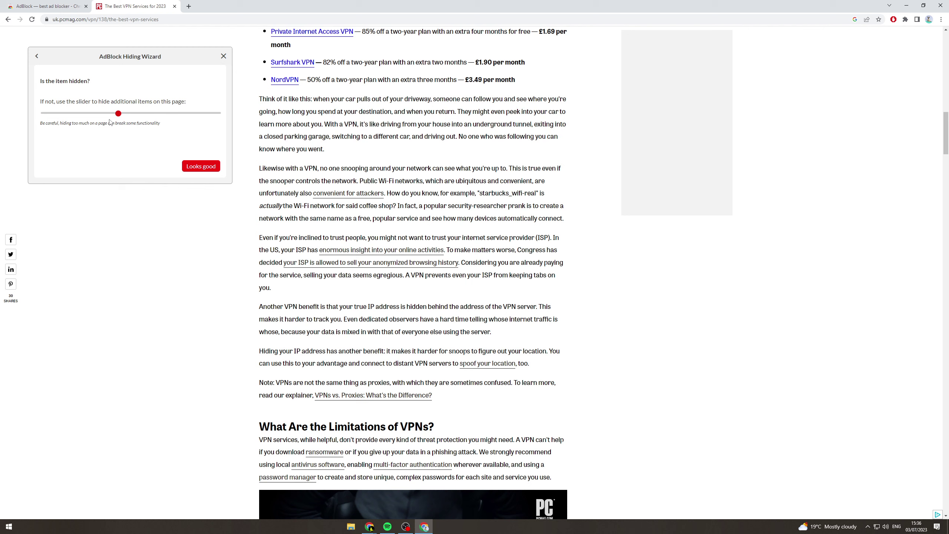
click(201, 166)
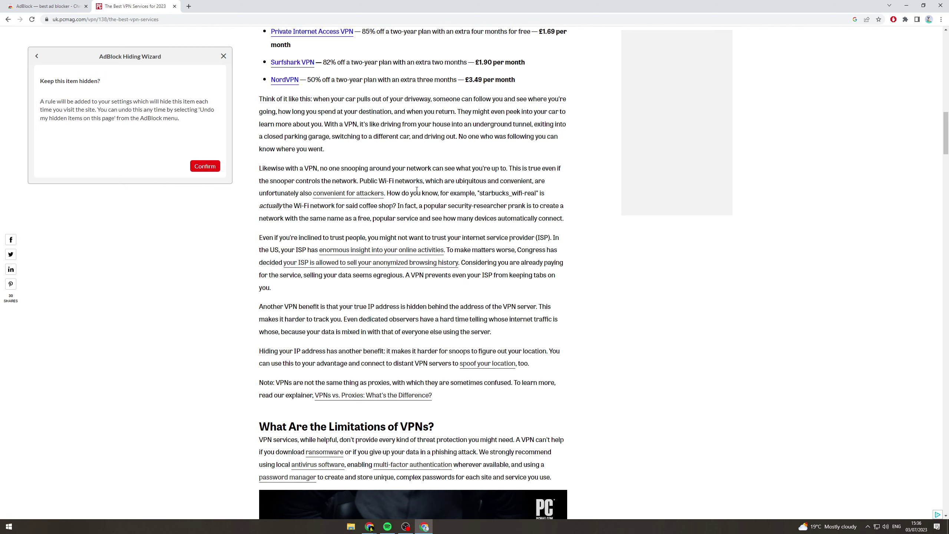
click(205, 166)
Close the AdBlock Premium offer and open AdBlock's panel showing 13 ads blocked.
scroll(343, 348, up, 4)
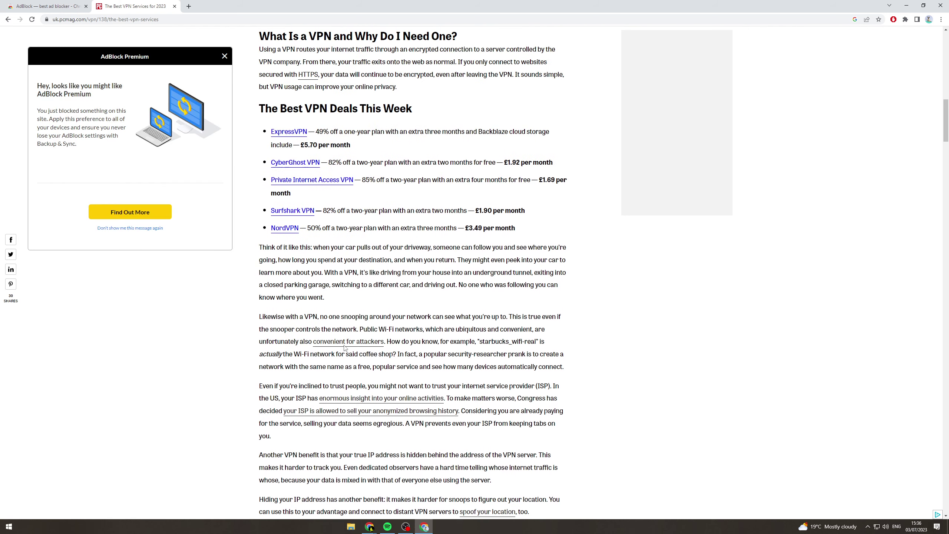
click(225, 57)
click(893, 19)
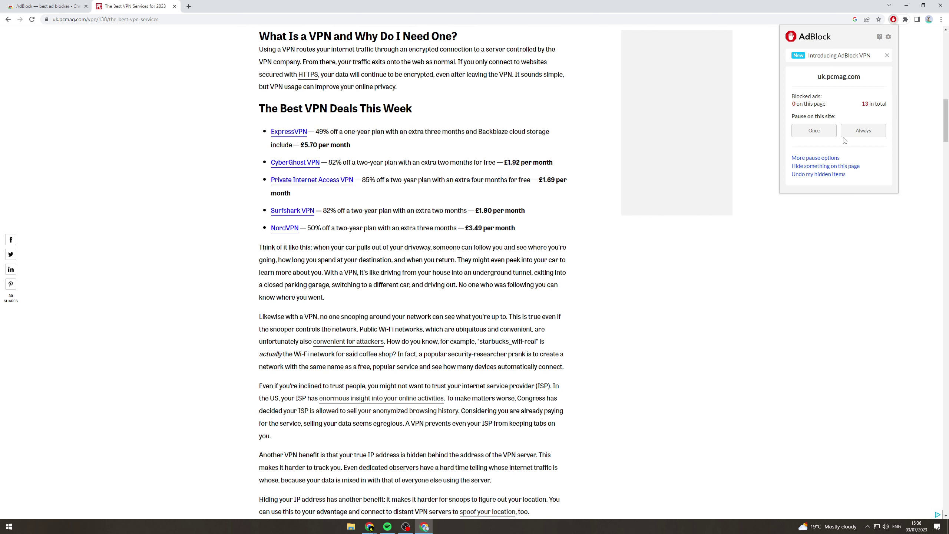